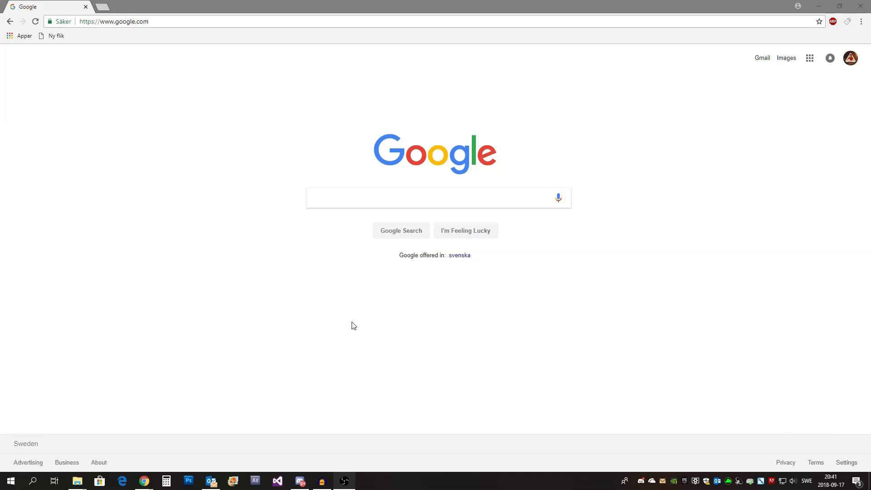
Step: Load panzoid.com in Chrome from the address bar
left_click(176, 25)
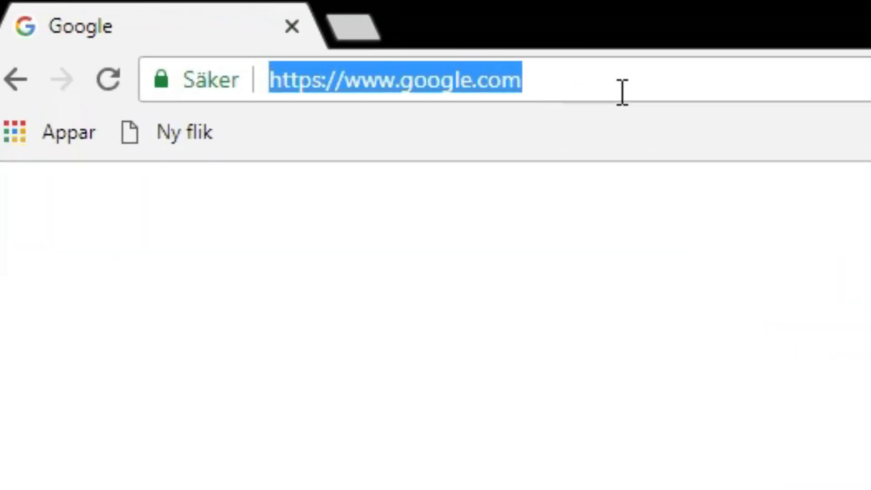
type("panzoid")
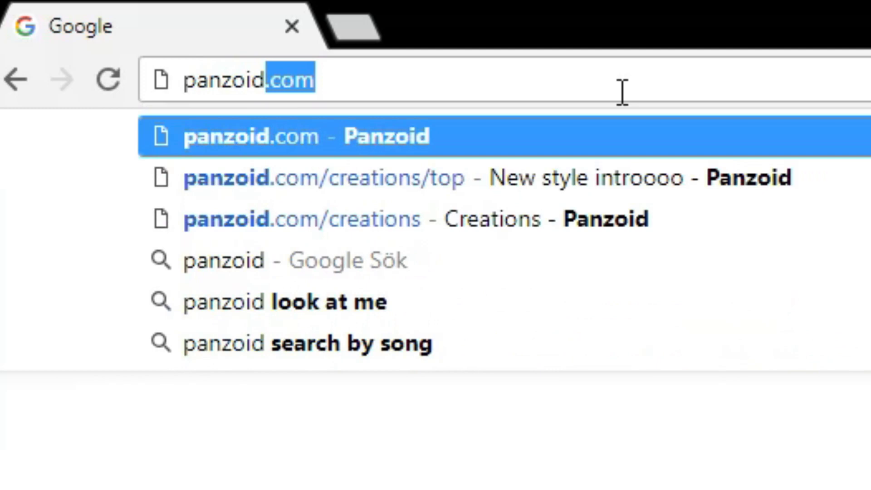
type(".com")
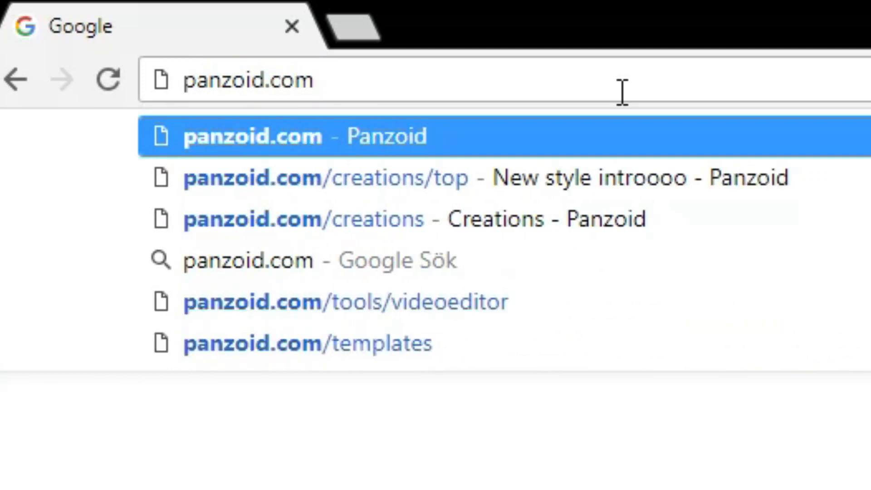
key("Return")
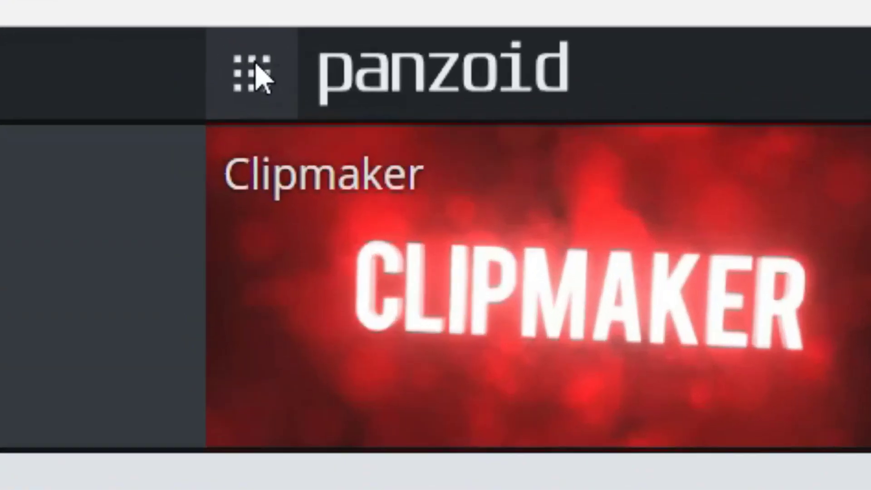
Step: Go to Creations from the grid menu, switch to the Top list and open Intro For ZERO
left_click(172, 56)
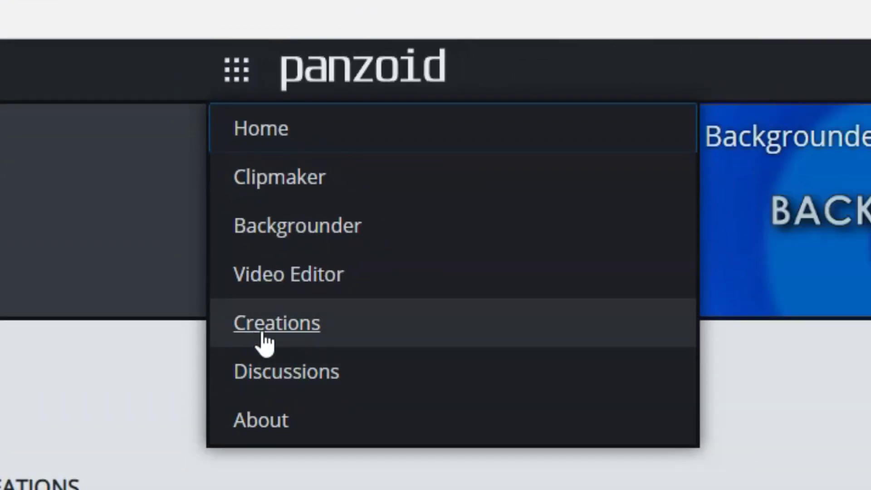
left_click(263, 334)
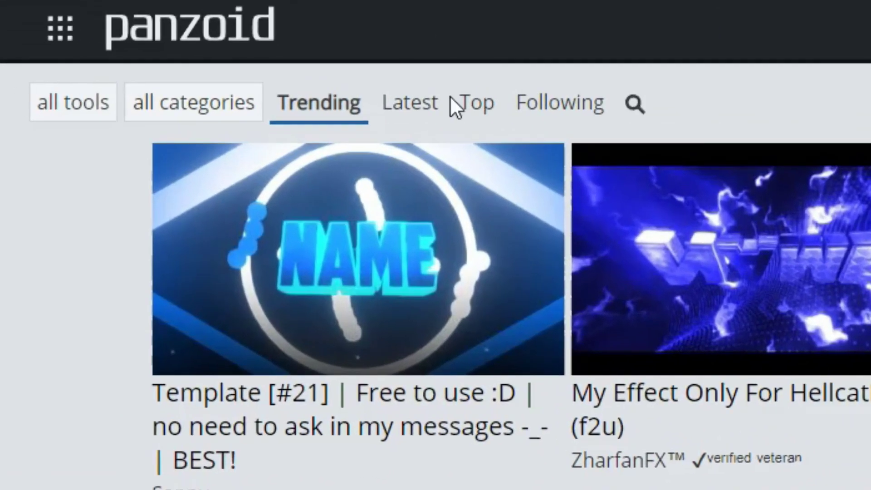
left_click(413, 119)
left_click(464, 119)
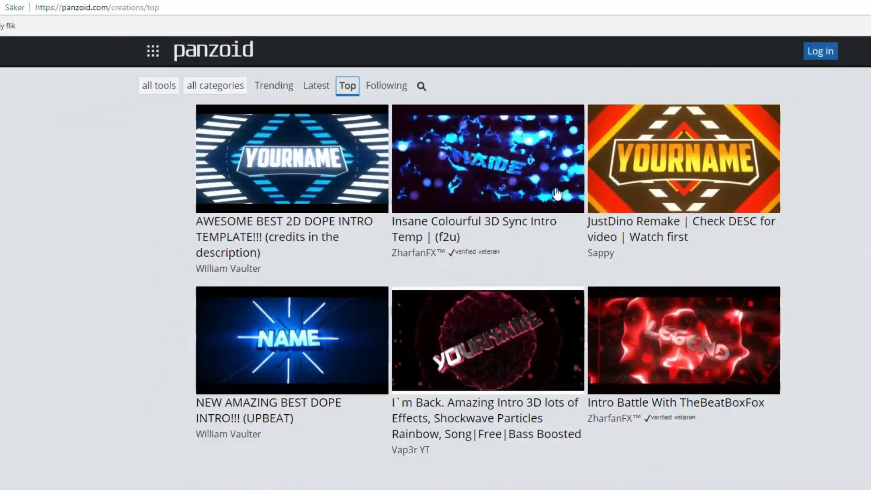
scroll(508, 168, "down", 15)
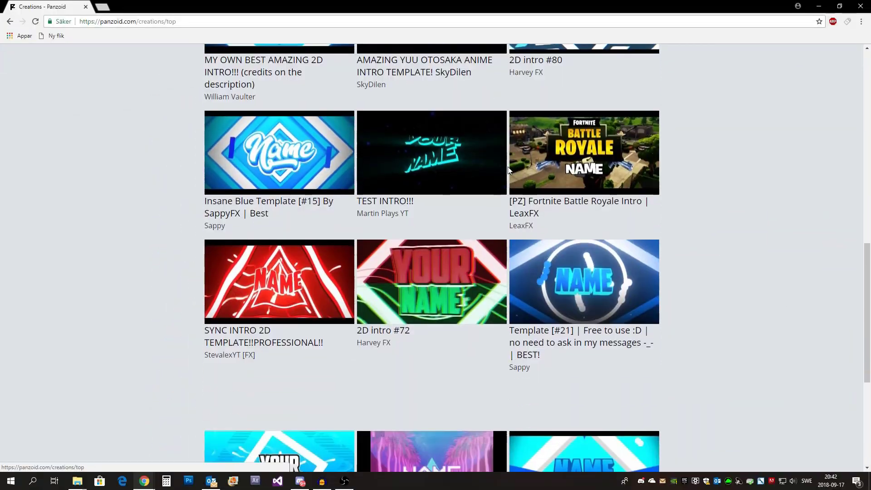
scroll(508, 169, "down", 20)
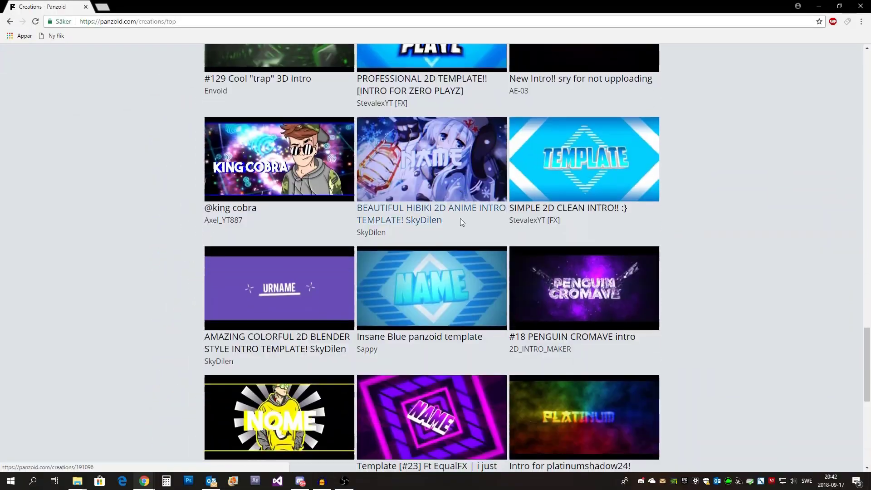
scroll(462, 222, "down", 7)
left_click(420, 254)
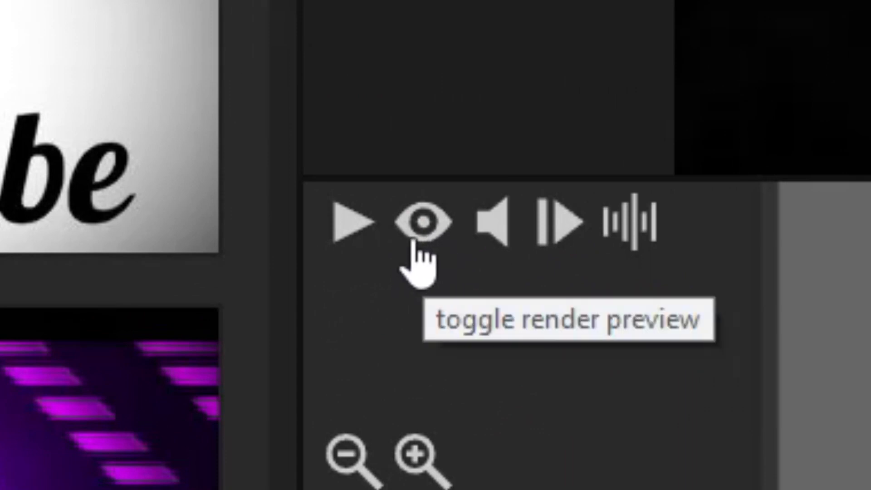
Step: Enable render preview and play the ZERO intro through to about 15.5 seconds
left_click(418, 243)
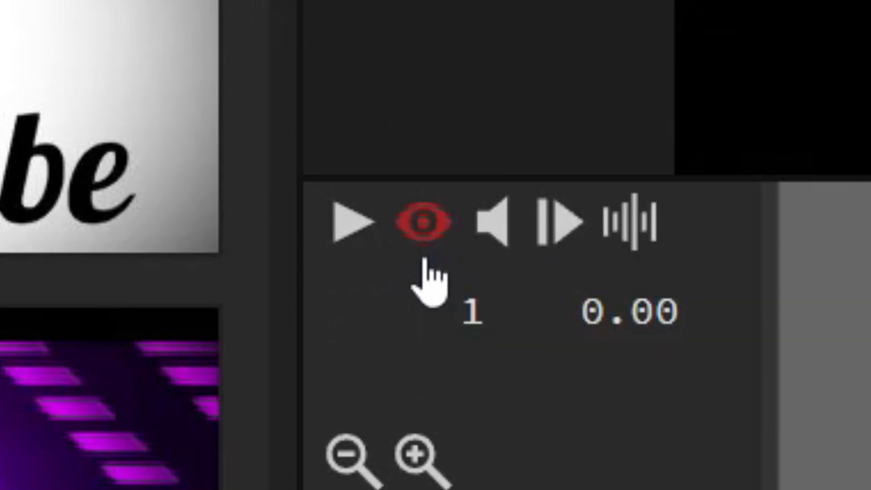
left_click(351, 230)
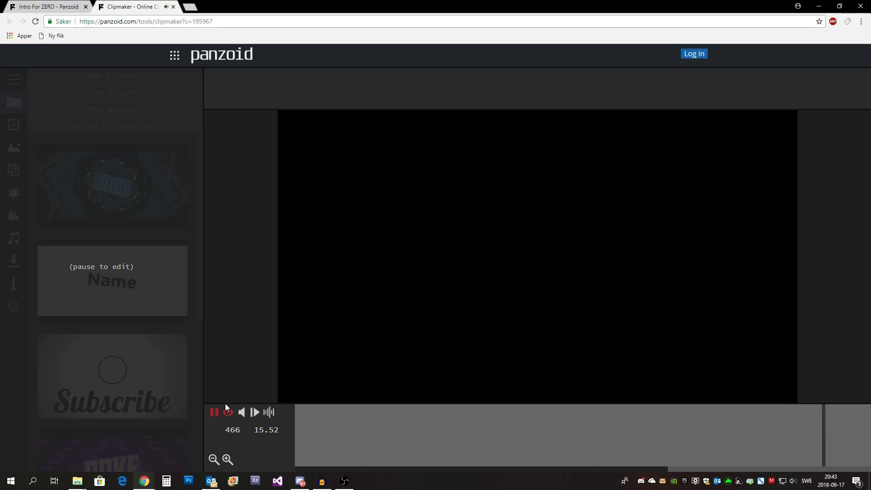
Step: Pause playback, show the scene objects and scrub to frame 90 where ZERO appears
left_click(215, 412)
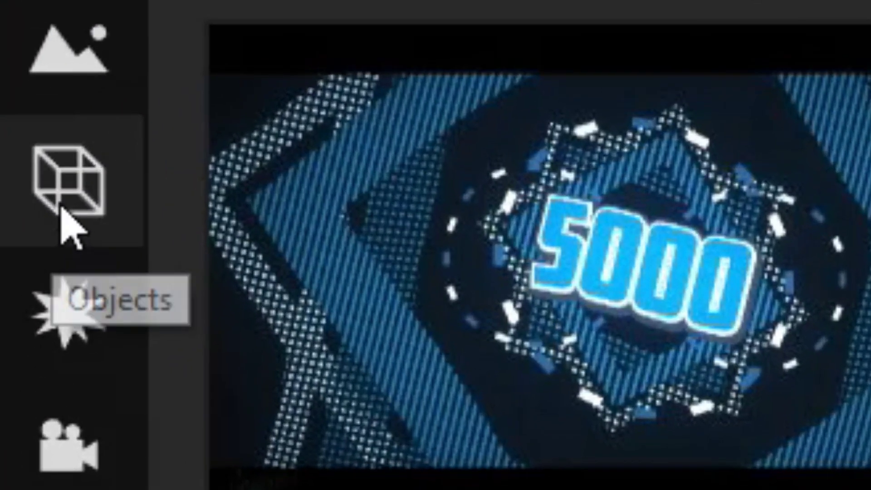
left_click(64, 200)
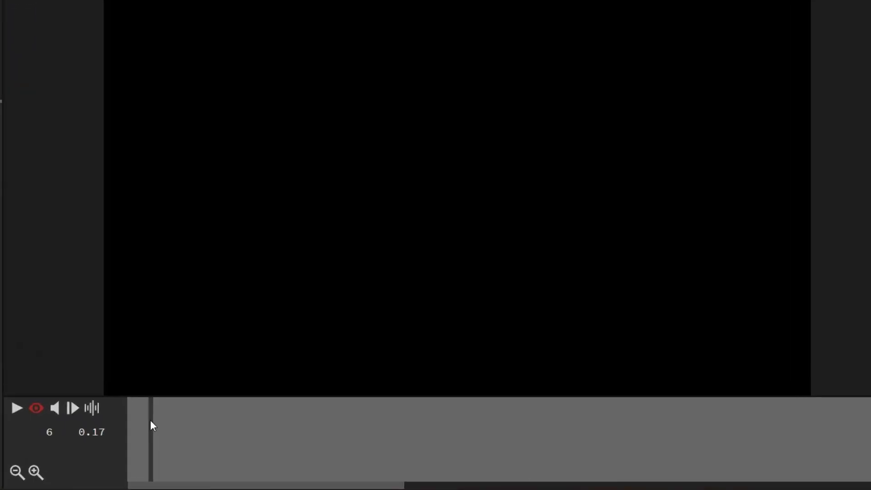
left_click_drag(312, 424, 487, 437)
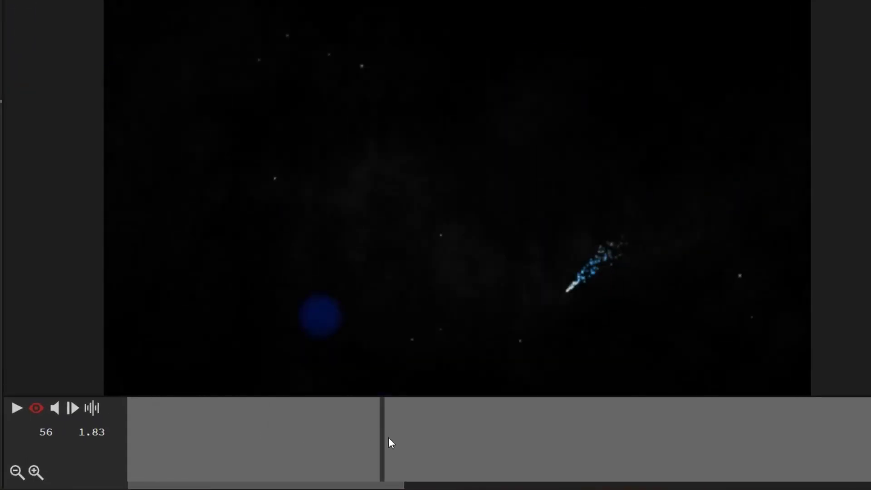
left_click_drag(389, 437, 538, 440)
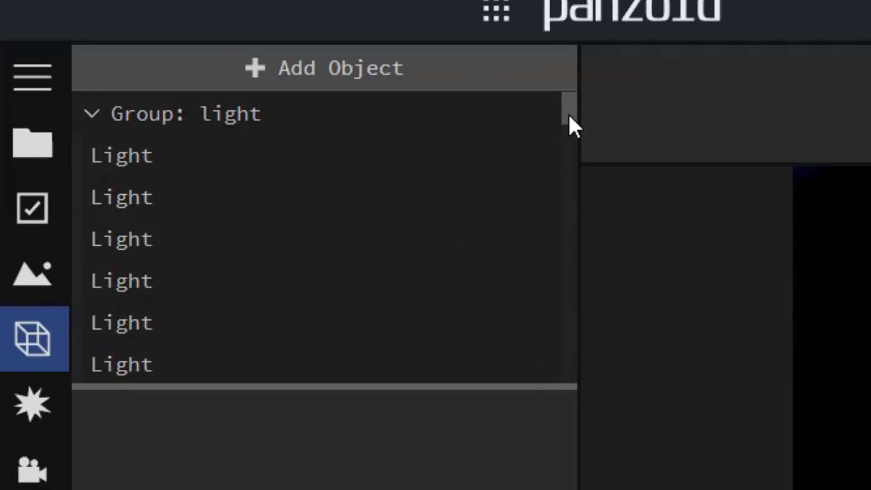
mouse_move(569, 121)
left_mouse_down()
mouse_move(596, 170)
mouse_move(608, 269)
mouse_move(642, 364)
mouse_move(629, 273)
mouse_move(595, 175)
mouse_move(601, 156)
left_mouse_up()
Step: Select the WOOD and ZERO 3D text objects, then rewind to 0 and replay the preview
left_click(218, 222)
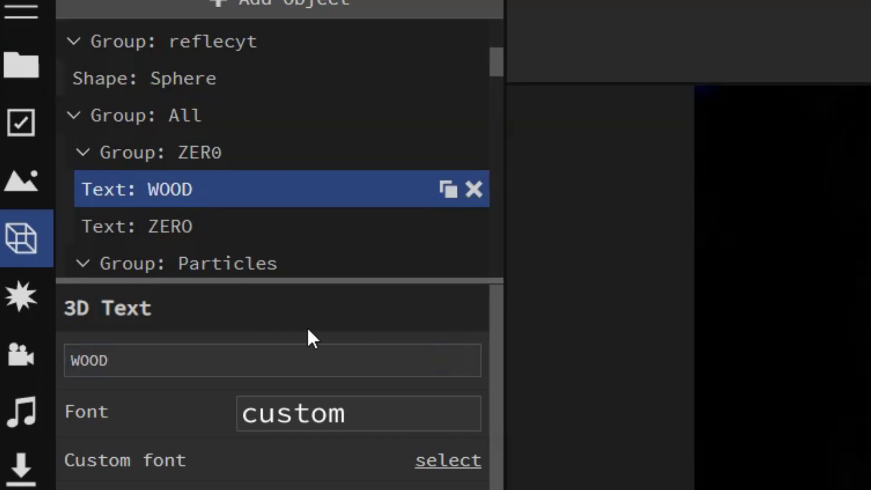
left_click(182, 227)
left_click(72, 360)
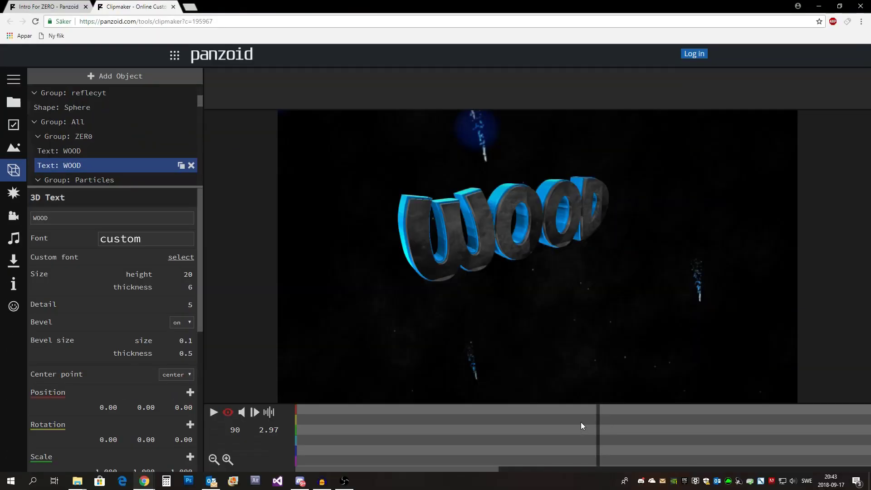
left_click_drag(581, 423, 295, 428)
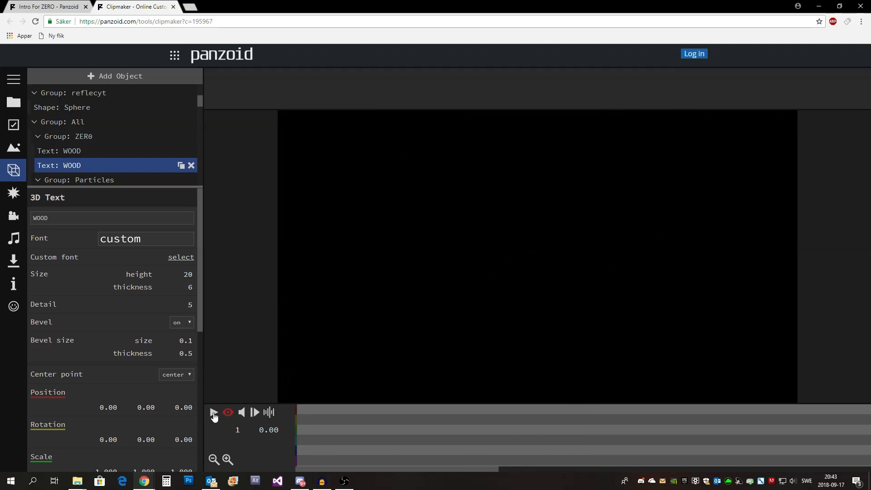
left_click(213, 413)
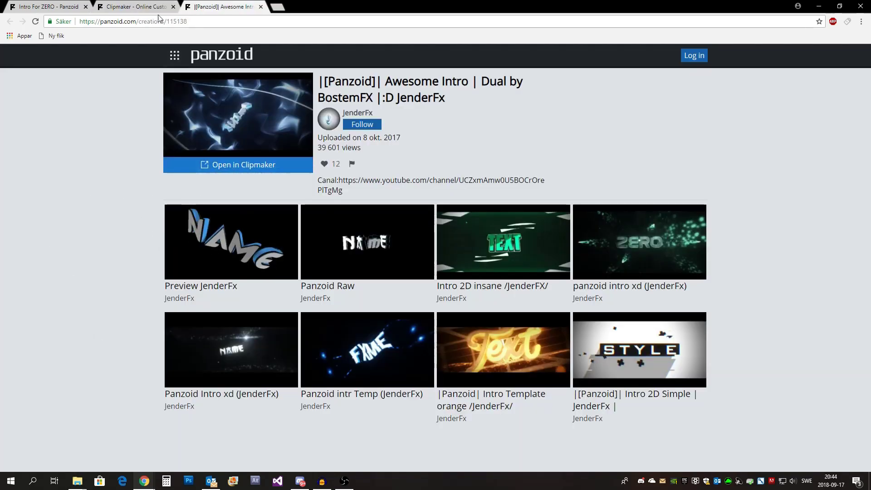
Step: Open Awesome Intro | Dual in Clipmaker, enable render preview and play it to about 9.77 seconds
left_click(99, 168)
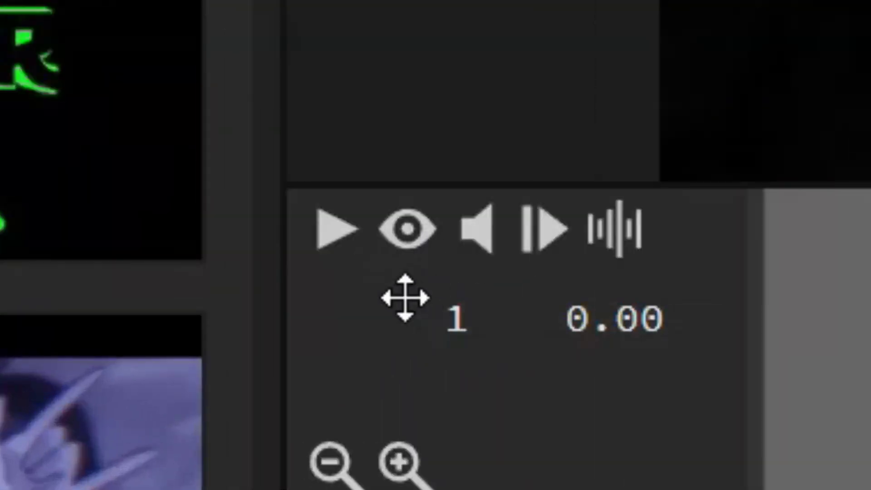
left_click(407, 229)
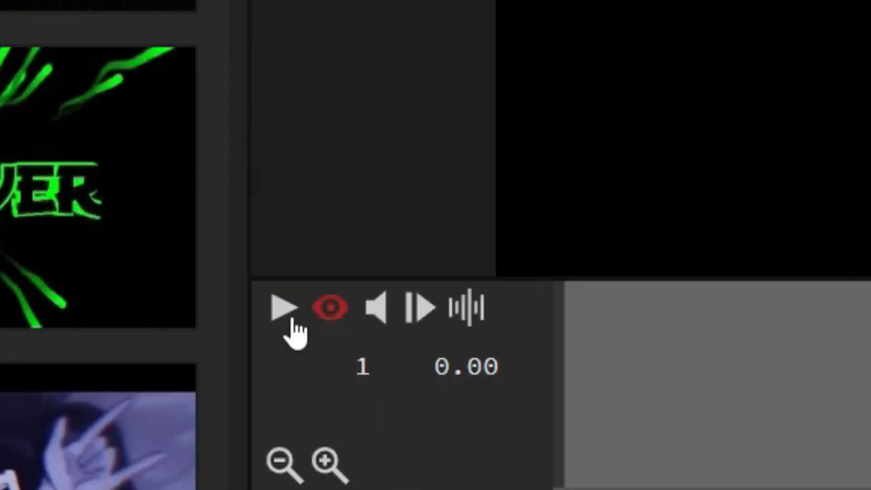
left_click(337, 229)
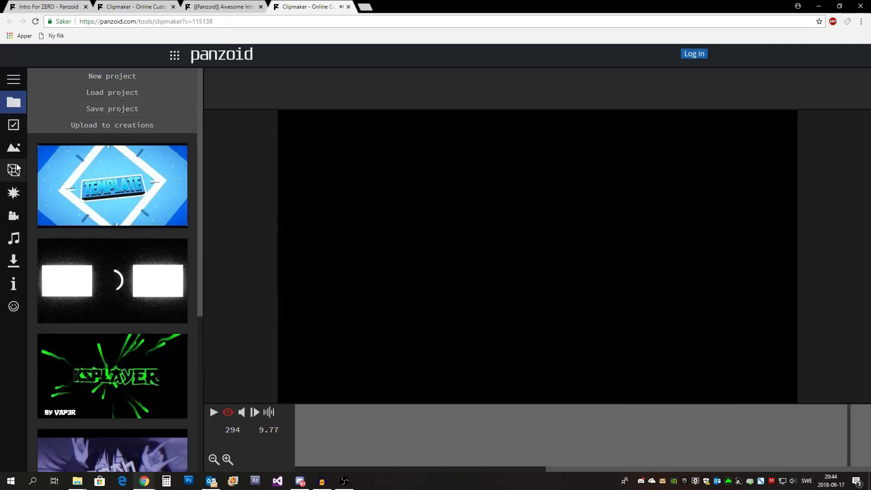
Step: Retype the 3D Text letters under Group: TEXT (I→W, R→D, O→7) so the title spells WOOD7
left_click(17, 169)
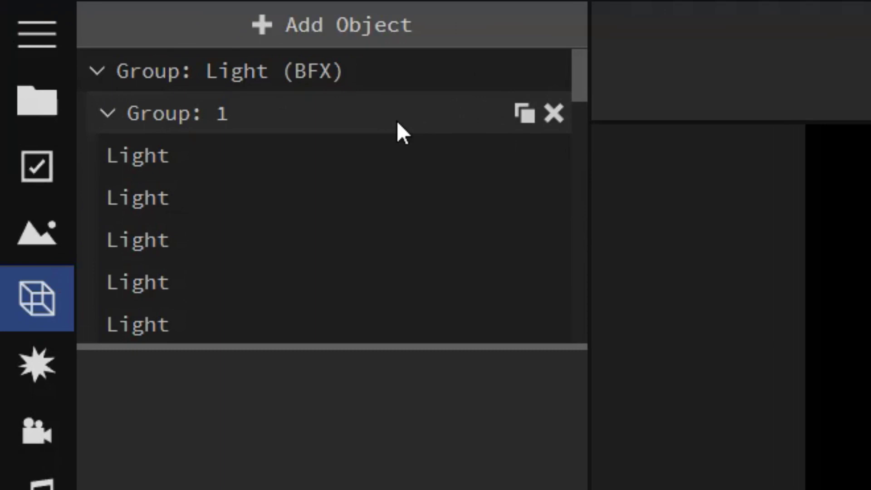
scroll(129, 110, "down", 2)
scroll(375, 127, "down", 5)
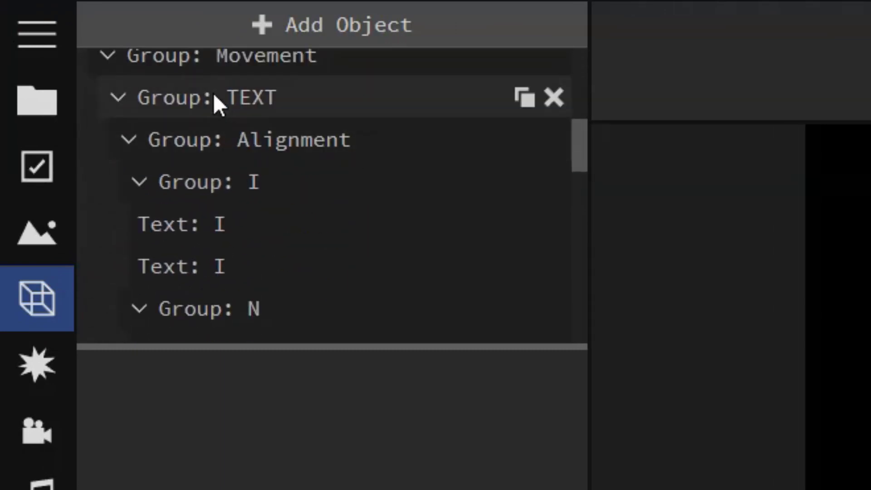
left_click(313, 239)
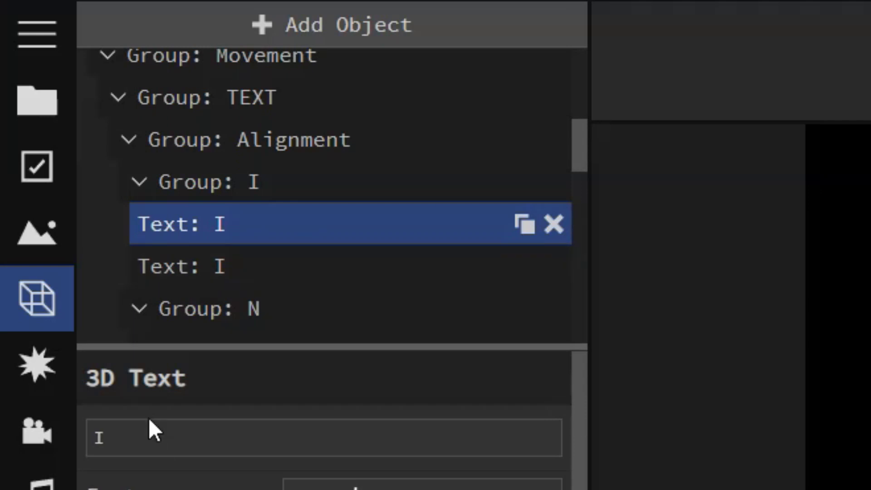
key("Down")
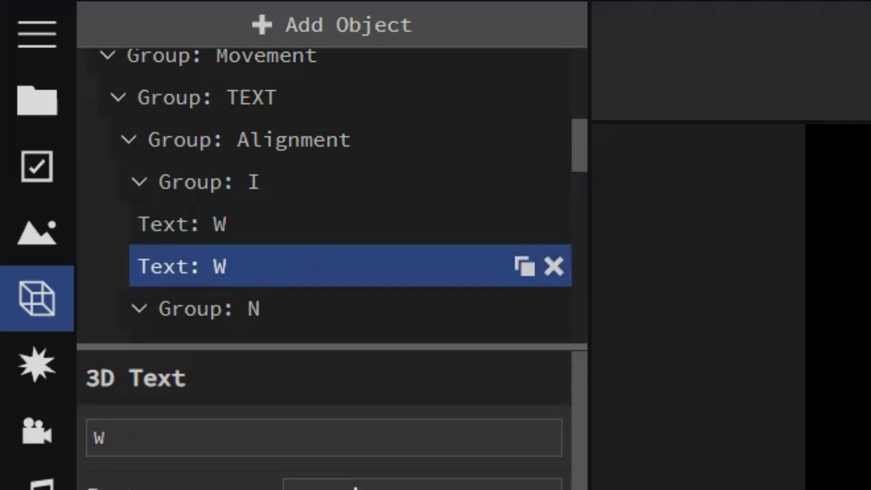
scroll(268, 274, "down", 3)
scroll(238, 230, "down", 3)
left_click(238, 230)
scroll(207, 211, "down", 1)
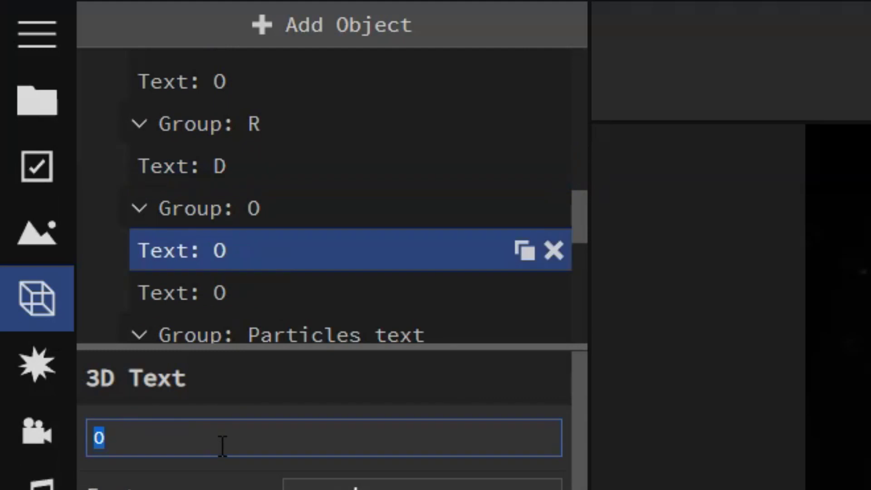
type("7")
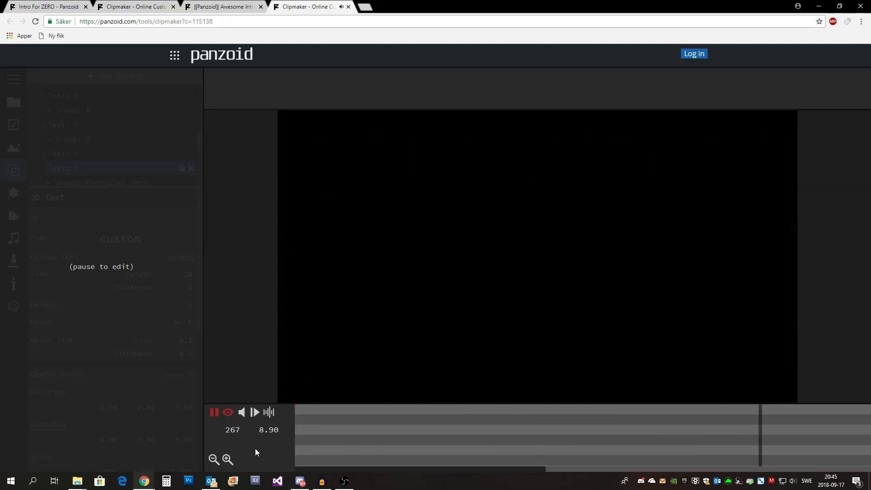
Step: Stop the preview and render the intro in good quality as .mkv (vp8/opus), dismissing the save-permission popup
left_click(214, 410)
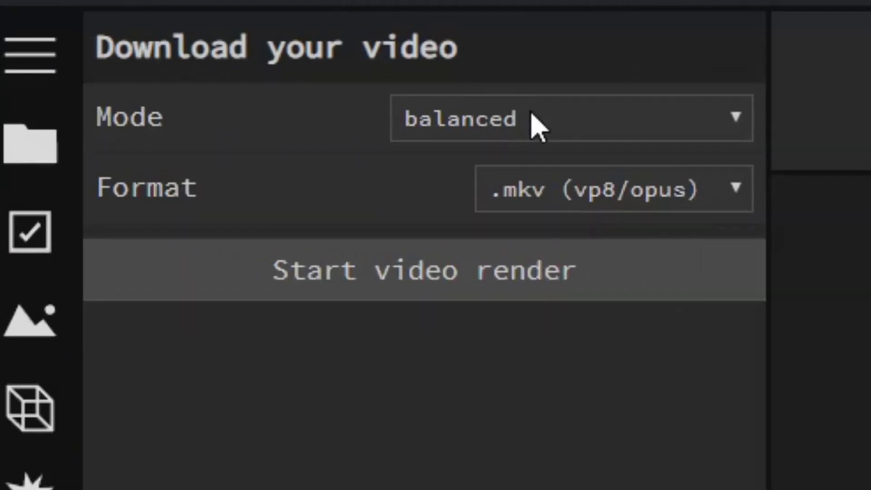
left_click(537, 127)
left_click(528, 231)
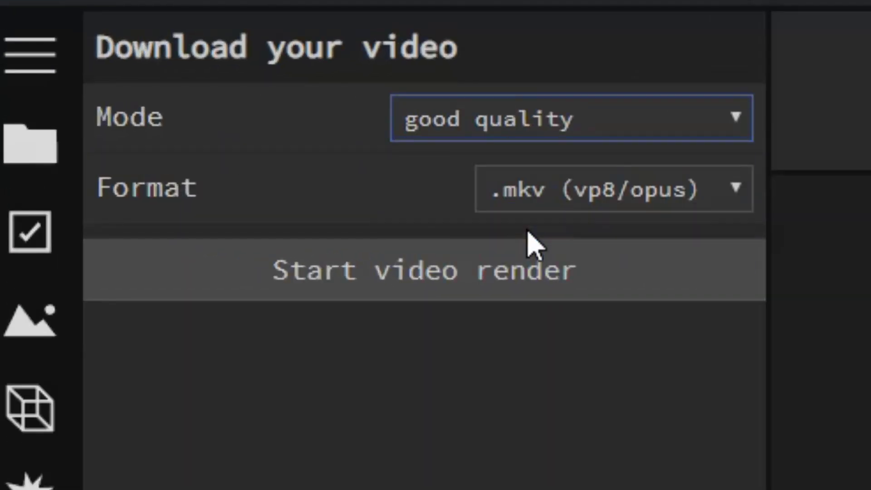
left_click(542, 213)
left_click(503, 239)
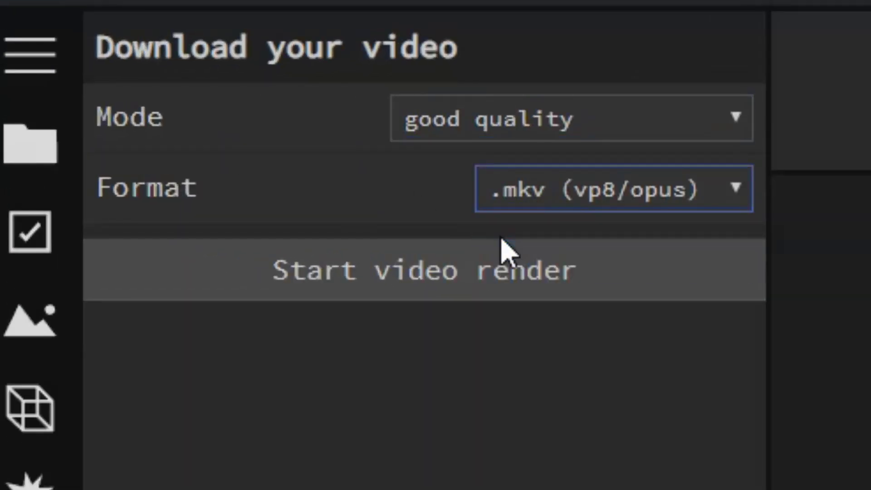
left_click(435, 274)
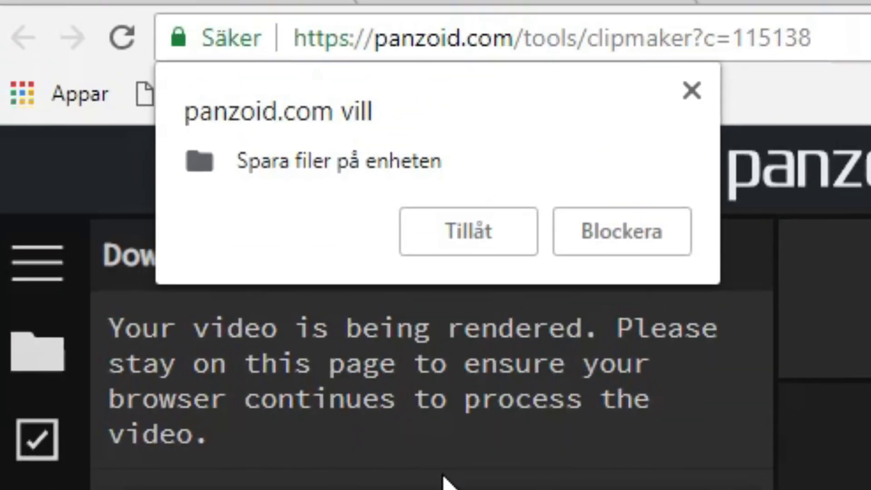
left_click(694, 91)
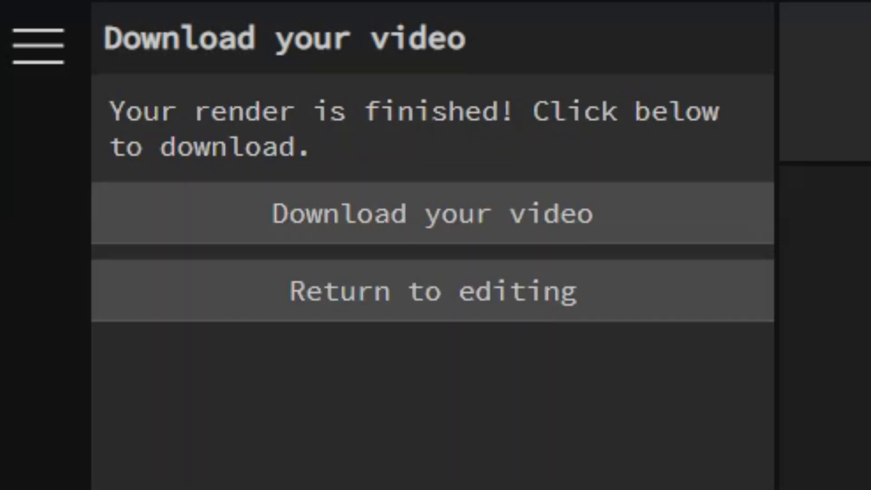
Step: Download the render as video.mkv and bring up its options in Chrome's download bar
left_click(464, 218)
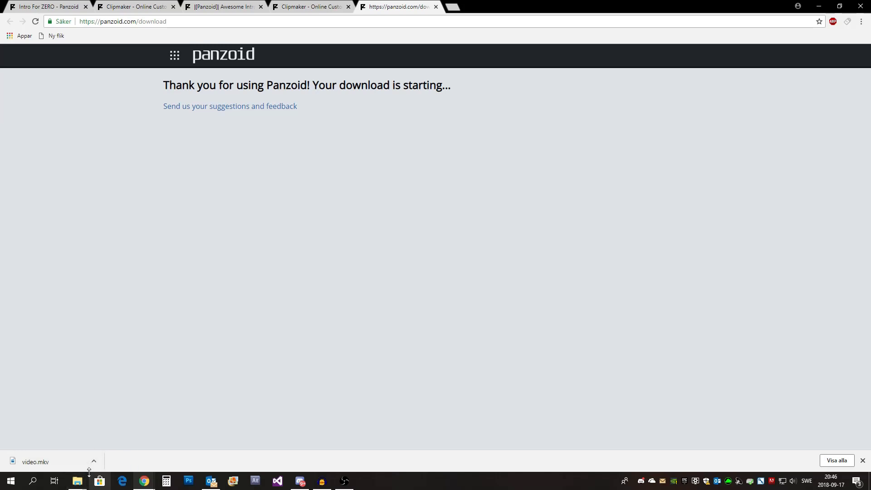
right_click(49, 461)
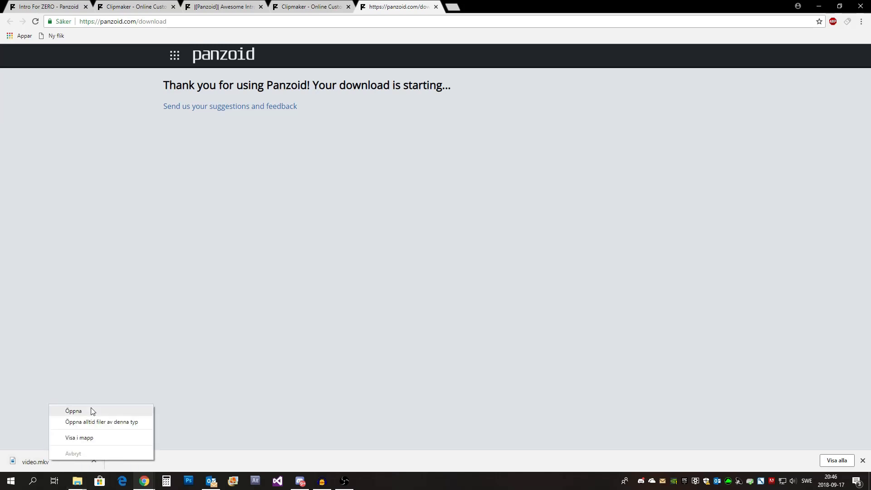